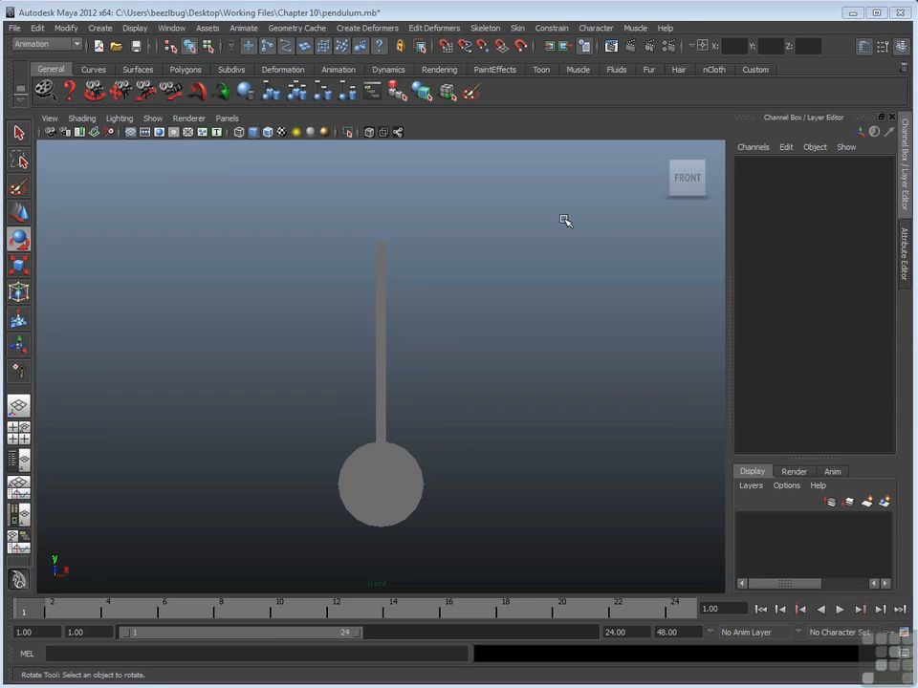
{"action": "left_click_drag", "start_coordinate": [38, 612], "coordinate": [347, 619]}
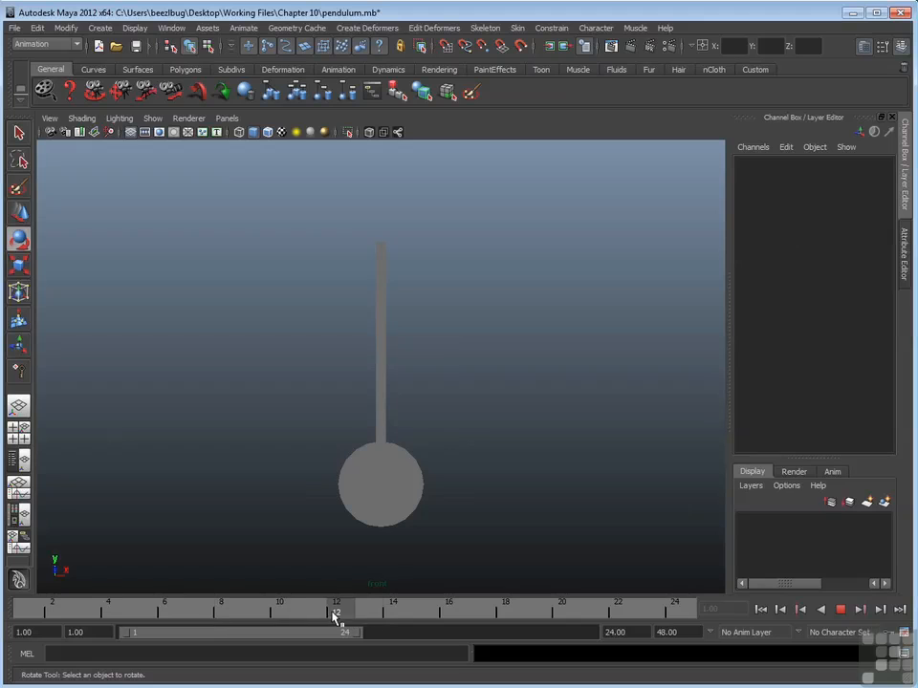
{"action": "left_click_drag", "start_coordinate": [289, 620], "coordinate": [289, 620]}
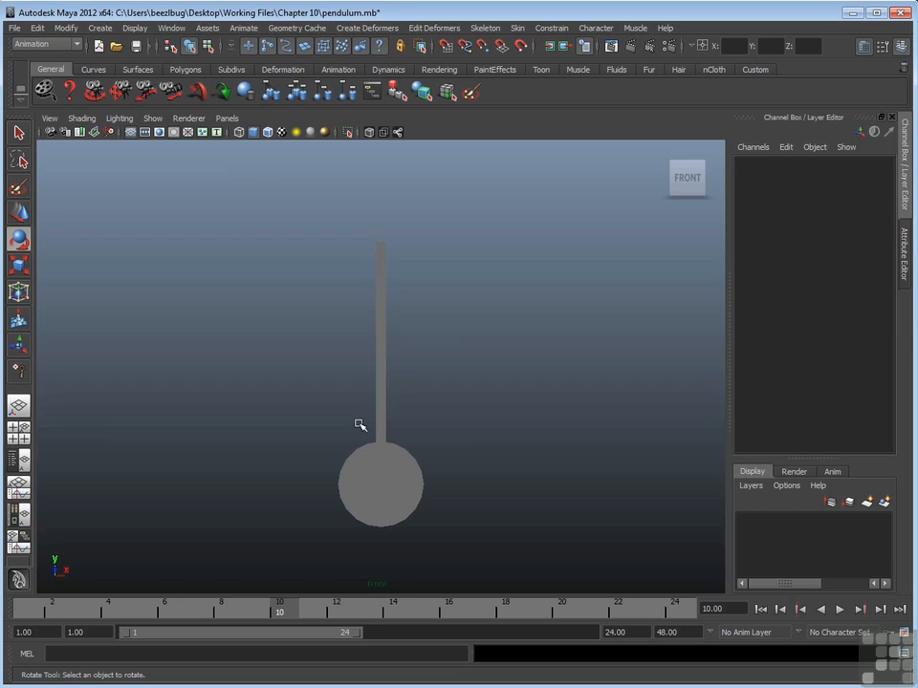
- Configure the Set Key options to set keys at Prompt, then bring up the key times prompt and cancel it
{"action": "left_click", "coordinate": [245, 29]}
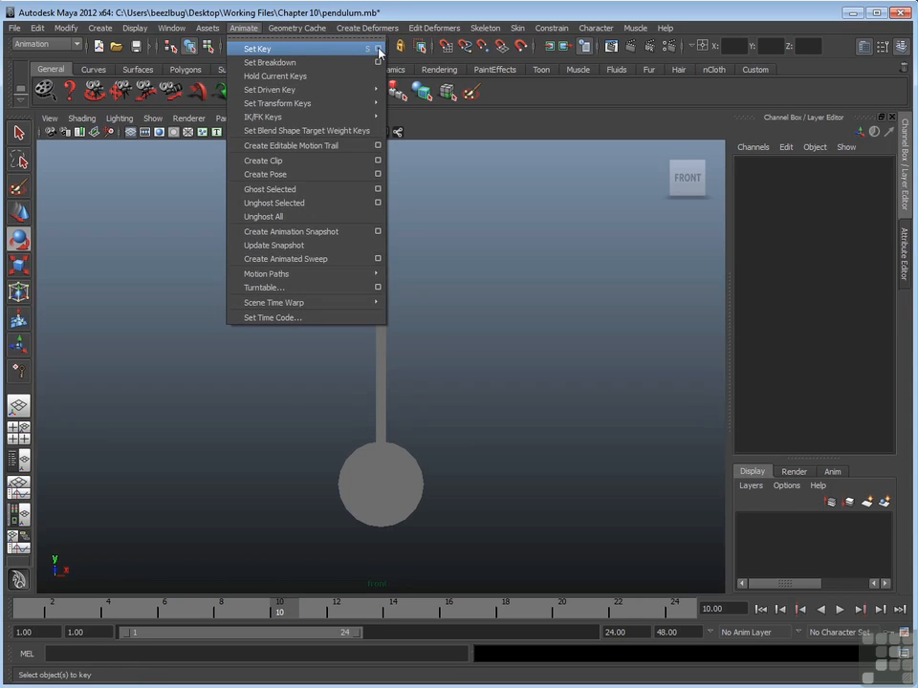
{"action": "left_click", "coordinate": [379, 49]}
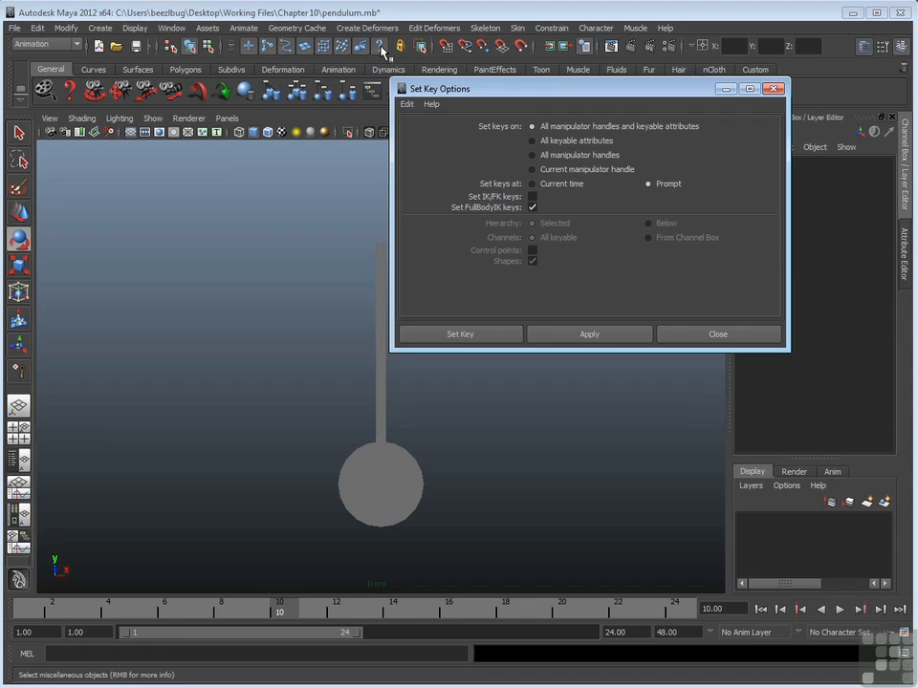
{"action": "left_click", "coordinate": [533, 183]}
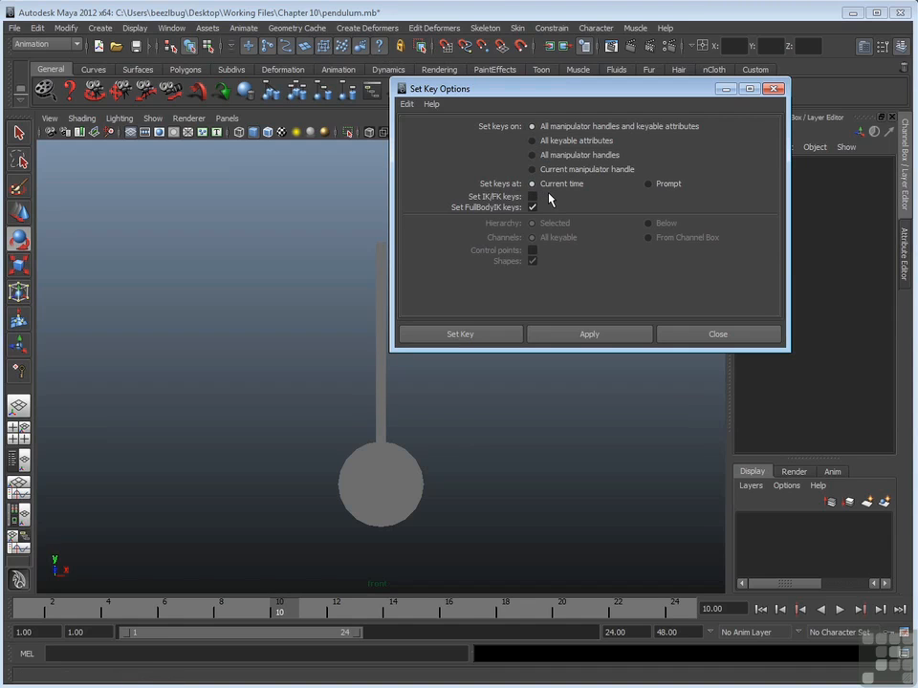
{"action": "left_click", "coordinate": [649, 185]}
{"action": "left_click", "coordinate": [492, 333]}
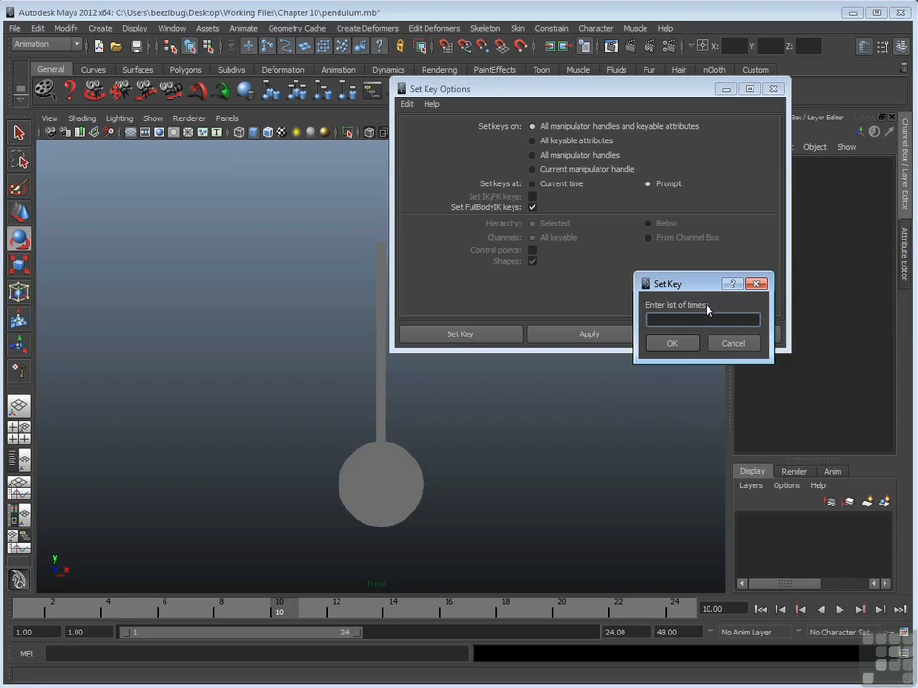
{"action": "left_click", "coordinate": [733, 345]}
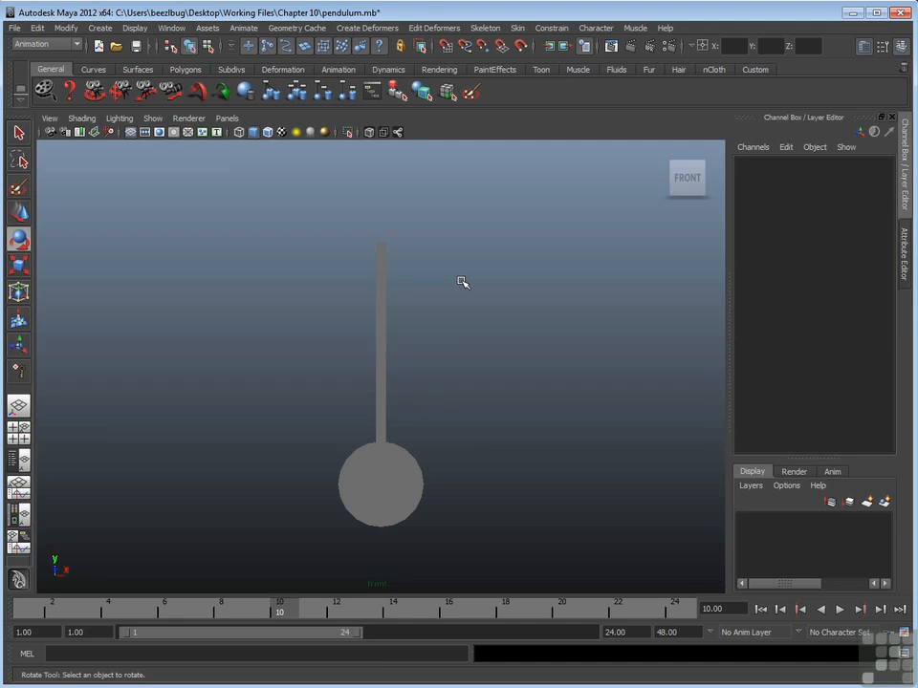
- Select the pendulum and, at frame 1, rotate it to about -21 degrees in Z
{"action": "left_click_drag", "start_coordinate": [369, 281], "coordinate": [435, 315]}
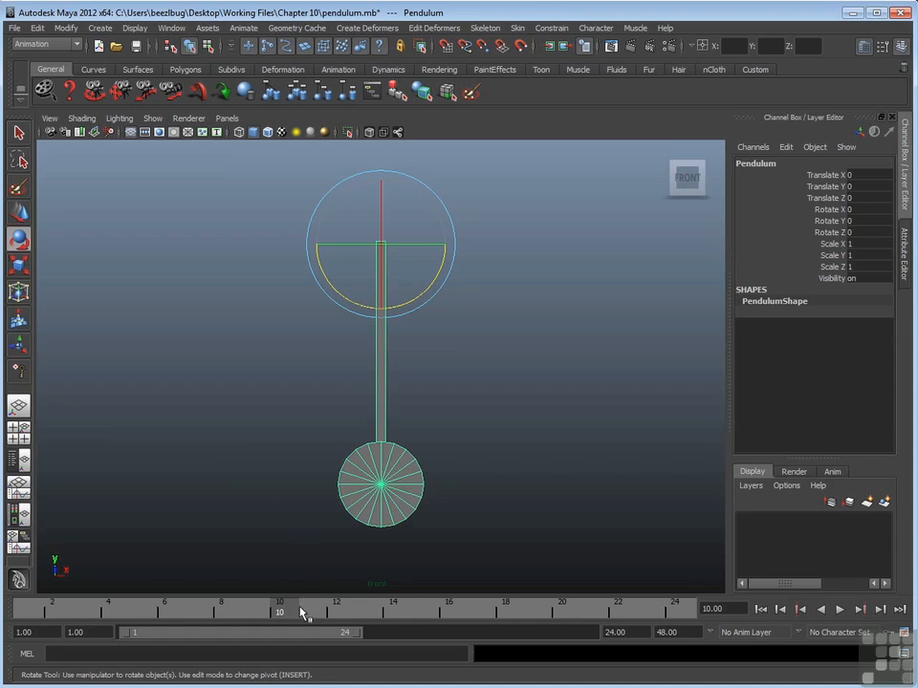
{"action": "left_click_drag", "start_coordinate": [297, 615], "coordinate": [25, 613]}
{"action": "left_click_drag", "start_coordinate": [439, 266], "coordinate": [422, 289]}
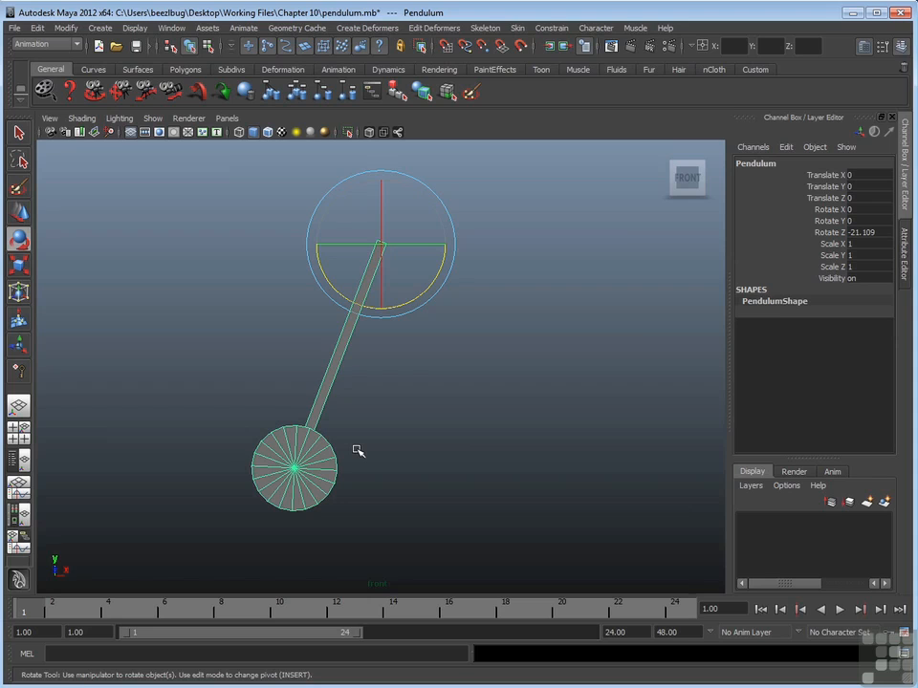
- Key the pendulum's current pose at frames 1, 10, 20, 30, 40, 50 and 60 in one go
{"action": "key", "text": "s"}
{"action": "left_click_drag", "start_coordinate": [706, 285], "coordinate": [587, 303]}
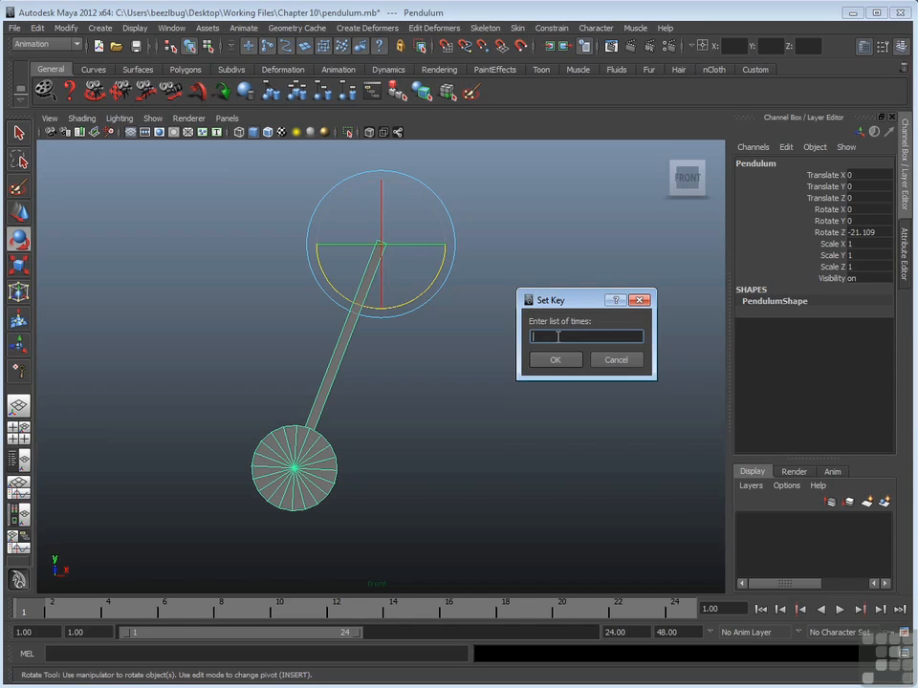
{"action": "type", "text": "1 10 20 30 40 50 60"}
{"action": "left_click", "coordinate": [562, 360]}
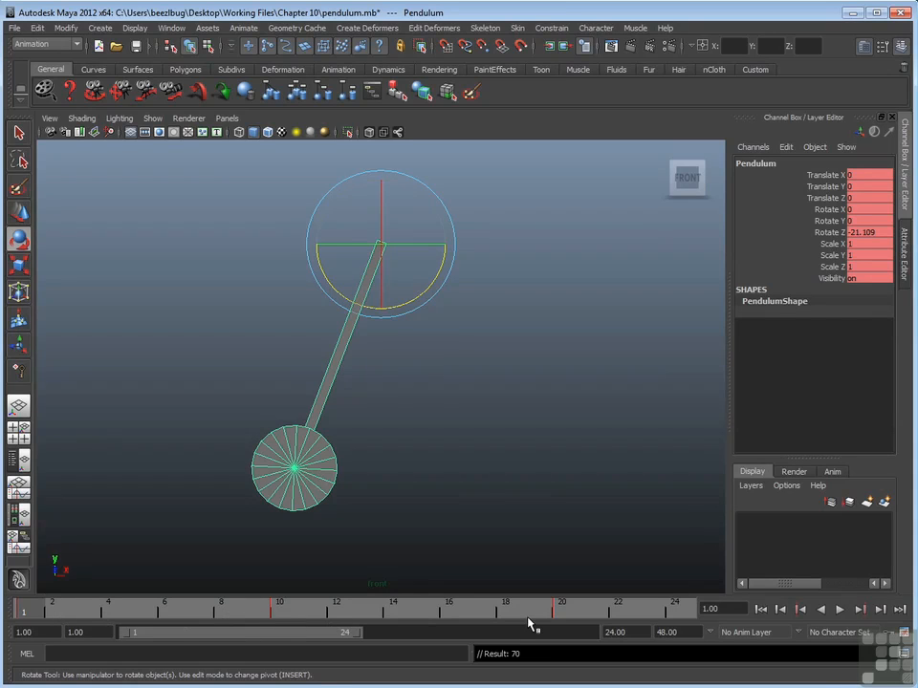
- Set both the animation end time and the playback end time to frame 60
{"action": "double_click", "coordinate": [667, 632]}
{"action": "type", "text": "60"}
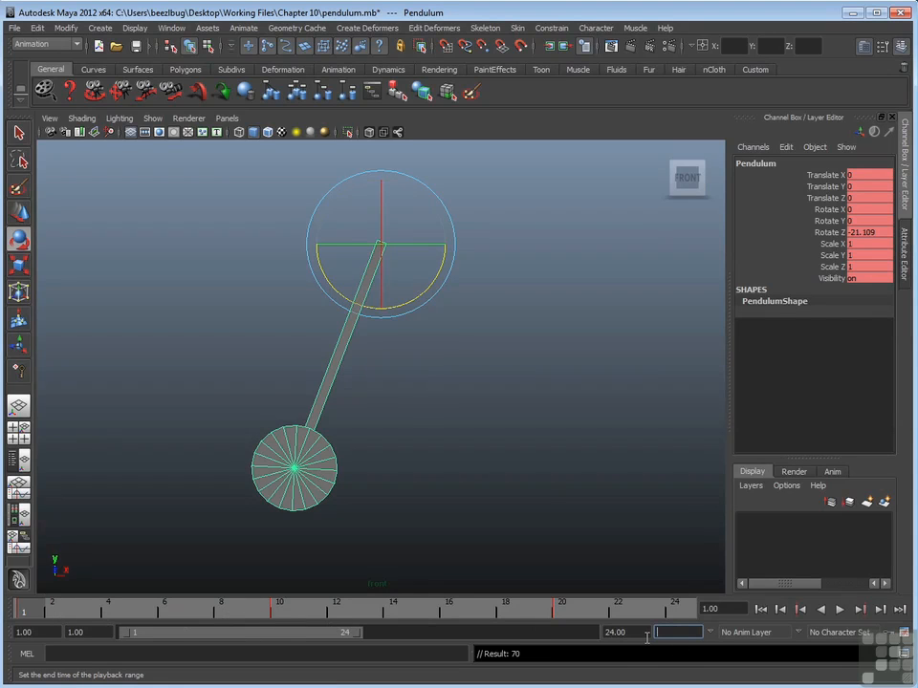
{"action": "key", "text": "Return"}
{"action": "double_click", "coordinate": [615, 633]}
{"action": "type", "text": "60"}
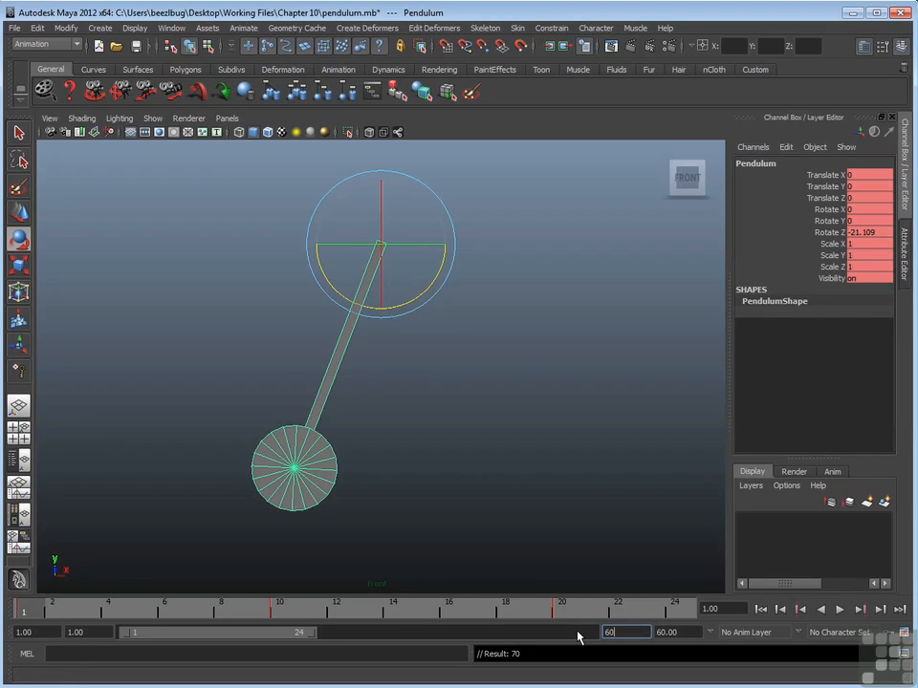
{"action": "key", "text": "Return"}
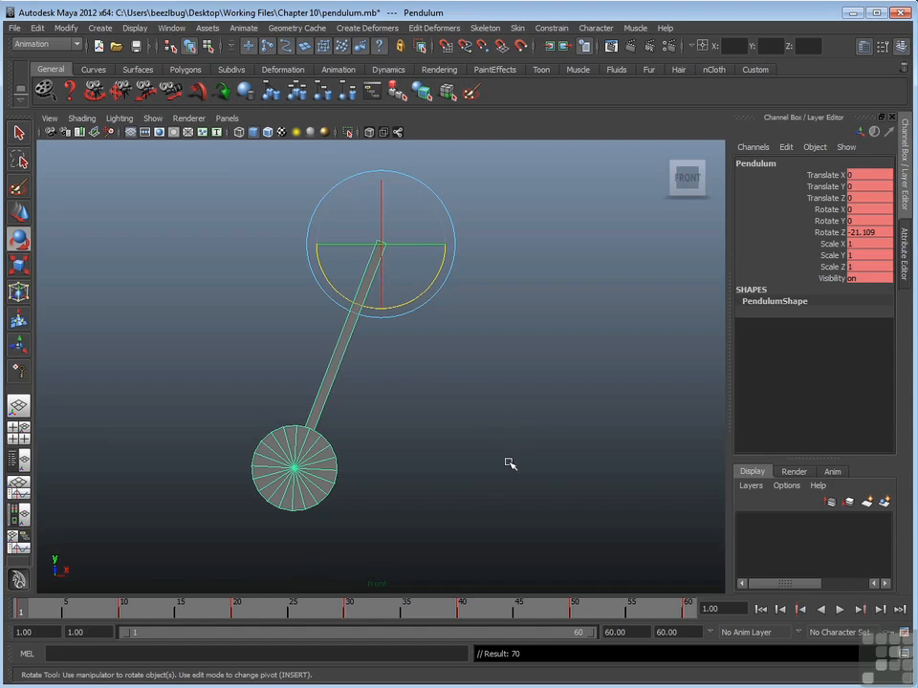
- At frame 5, rotate the pendulum to about 24 degrees in Z and key it at frames 5, 15, 25, 35, 45 and 55
{"action": "left_click_drag", "start_coordinate": [43, 611], "coordinate": [65, 611]}
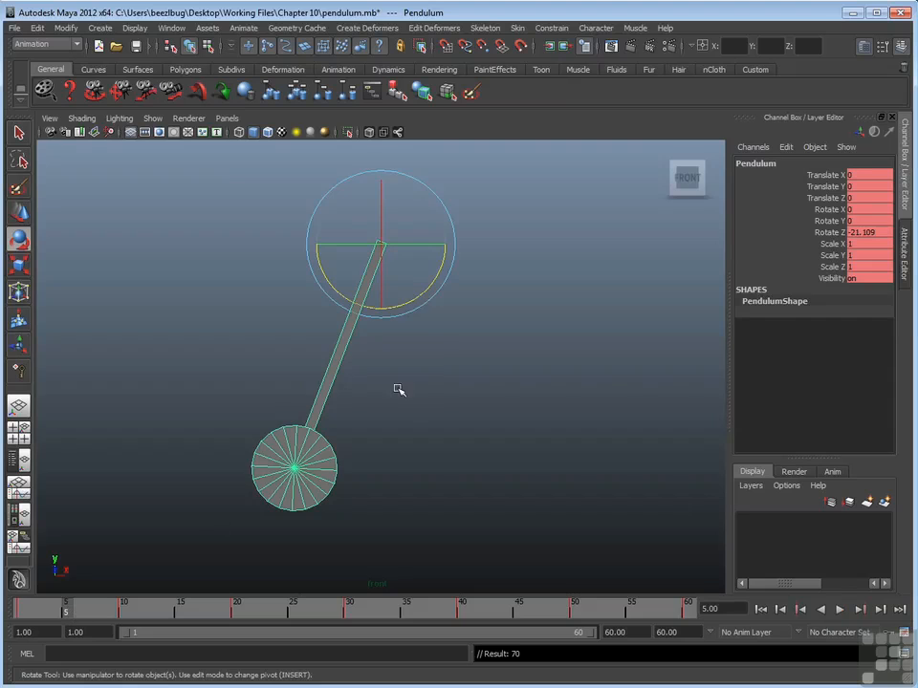
{"action": "left_click_drag", "start_coordinate": [426, 300], "coordinate": [450, 250]}
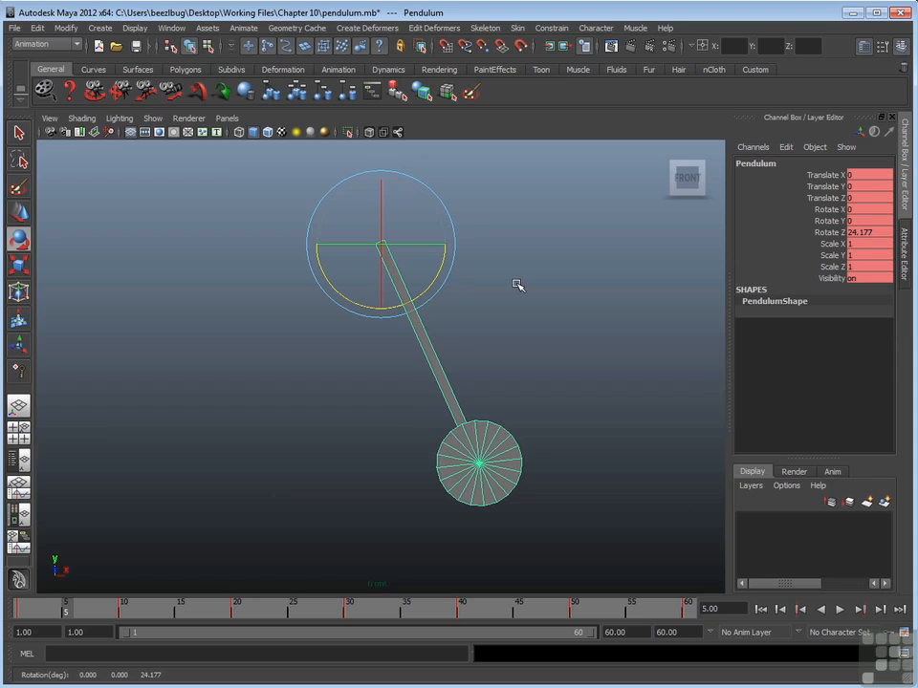
{"action": "key", "text": "s"}
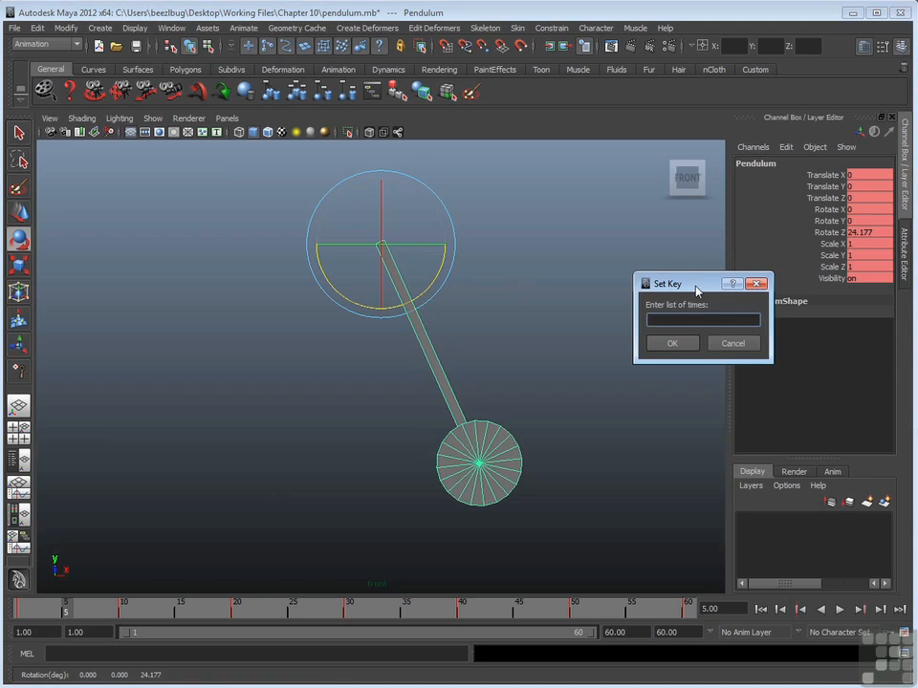
{"action": "type", "text": "5"}
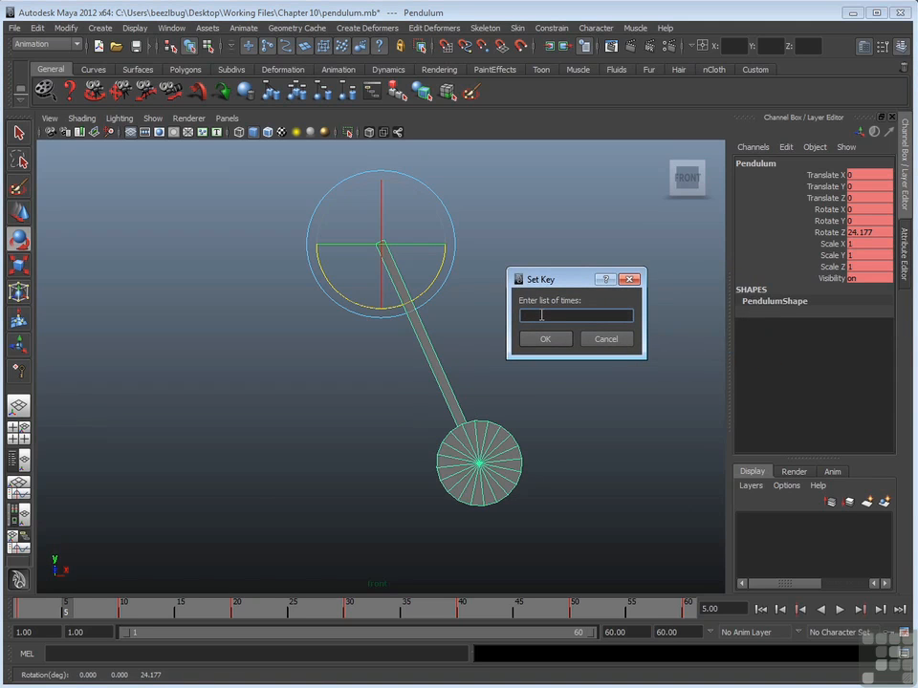
{"action": "type", "text": " 15 25 35 45 55"}
{"action": "left_click", "coordinate": [558, 344]}
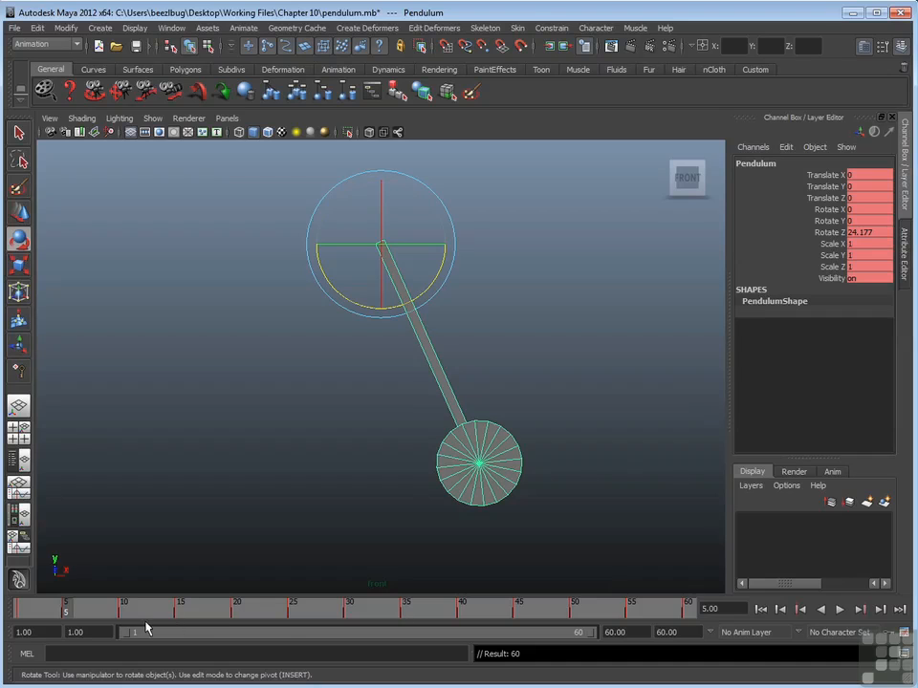
- Play back the pendulum's swinging animation and stop the playback
{"action": "key", "text": "alt+v"}
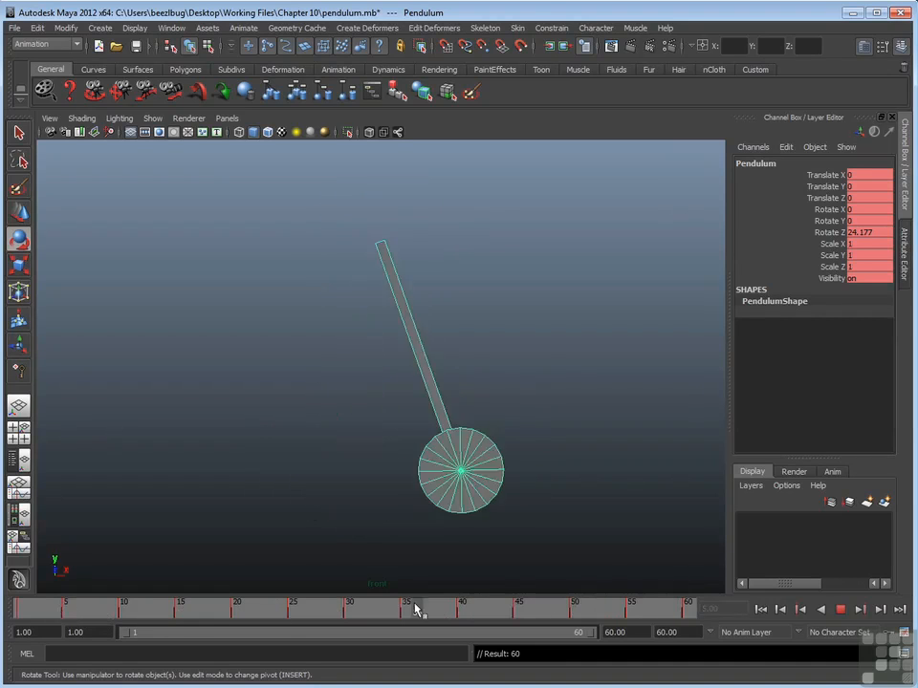
{"action": "left_click", "coordinate": [36, 611]}
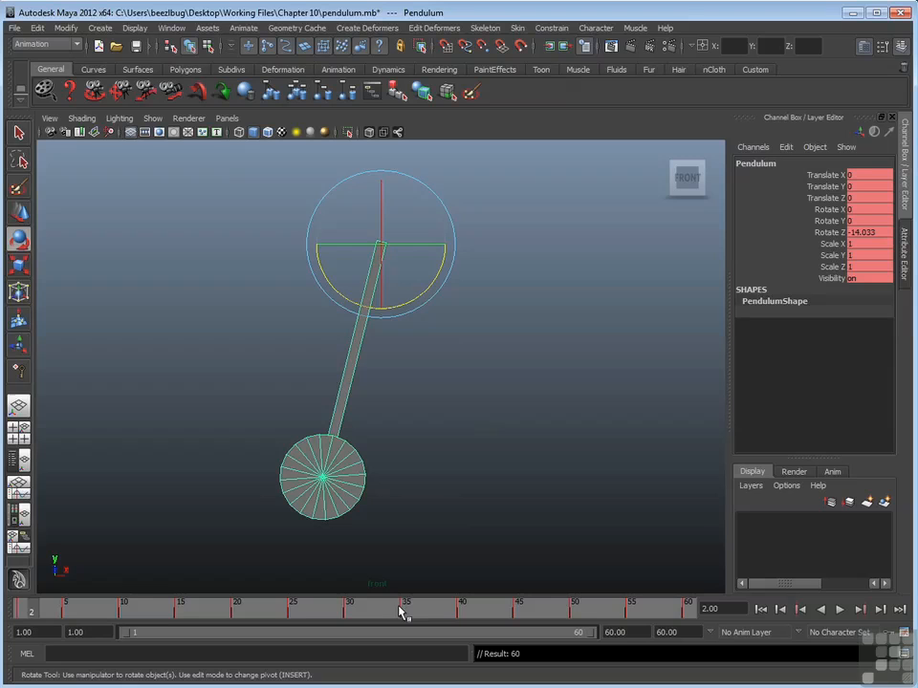
{"action": "left_click", "coordinate": [840, 610]}
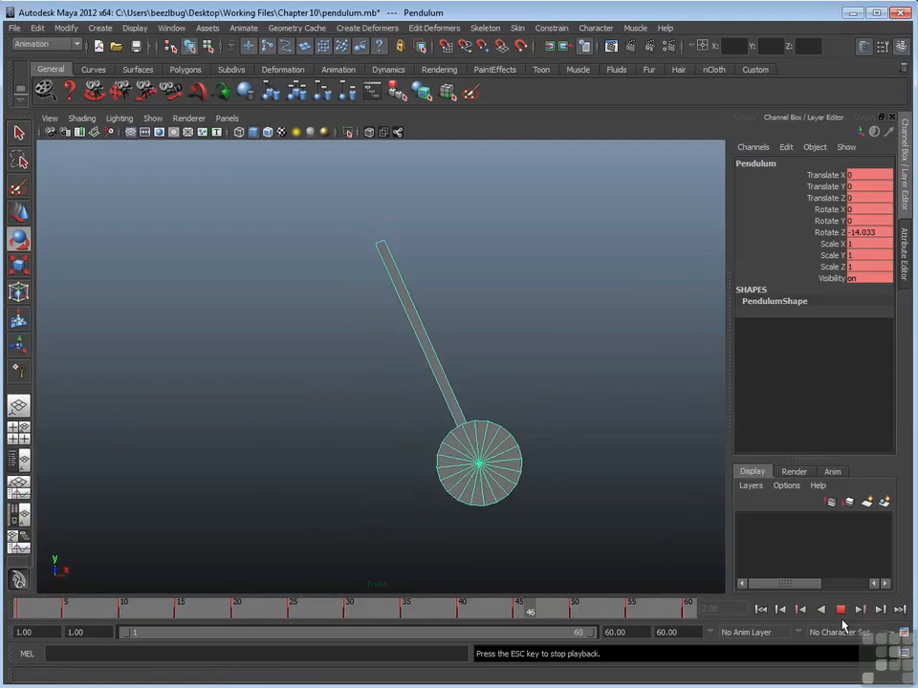
{"action": "key", "text": "Escape"}
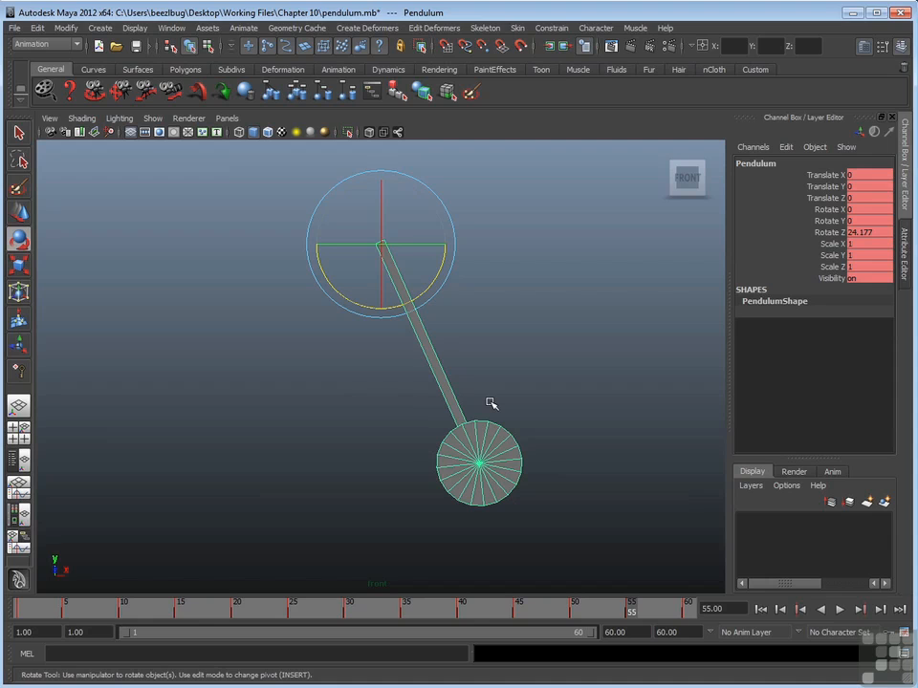
{"action": "key", "text": "s"}
{"action": "left_click_drag", "start_coordinate": [684, 284], "coordinate": [533, 284]}
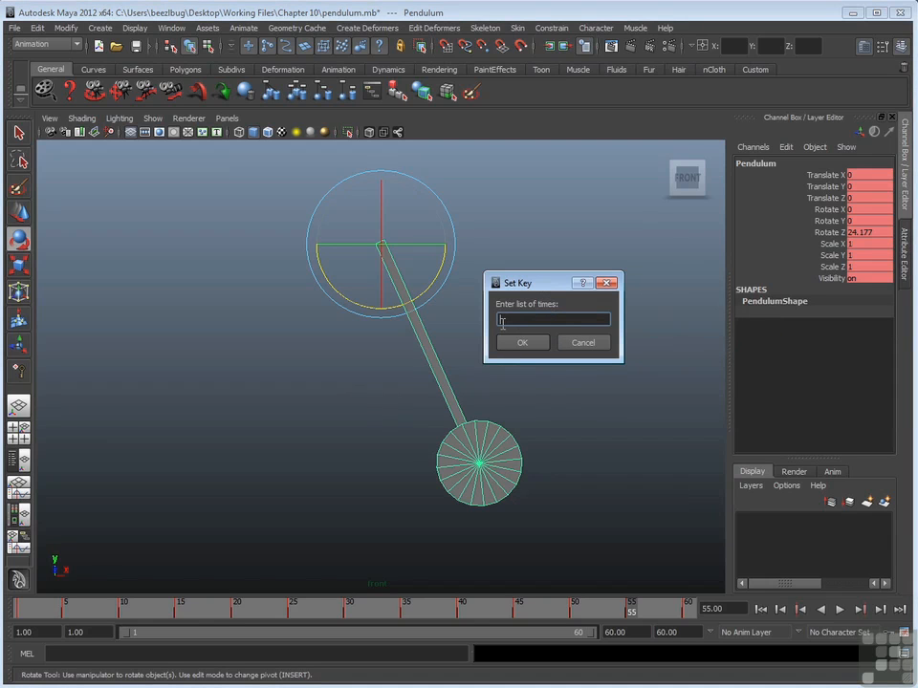
{"action": "left_click", "coordinate": [510, 322]}
{"action": "left_click", "coordinate": [606, 283]}
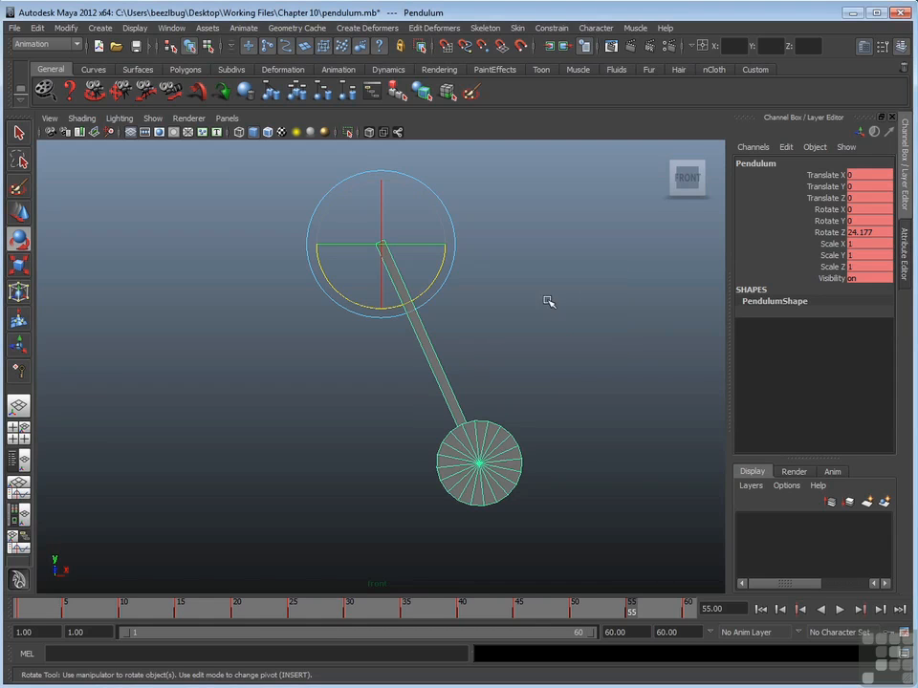
- Review the time setting in the Set Key options and close them without changes
{"action": "left_click", "coordinate": [244, 28]}
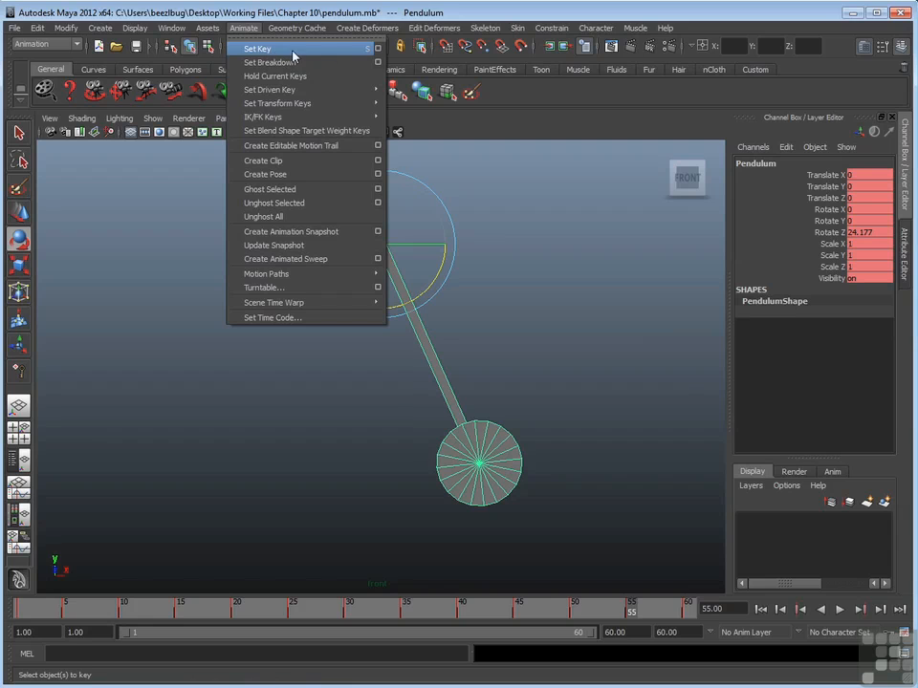
{"action": "left_click", "coordinate": [284, 46]}
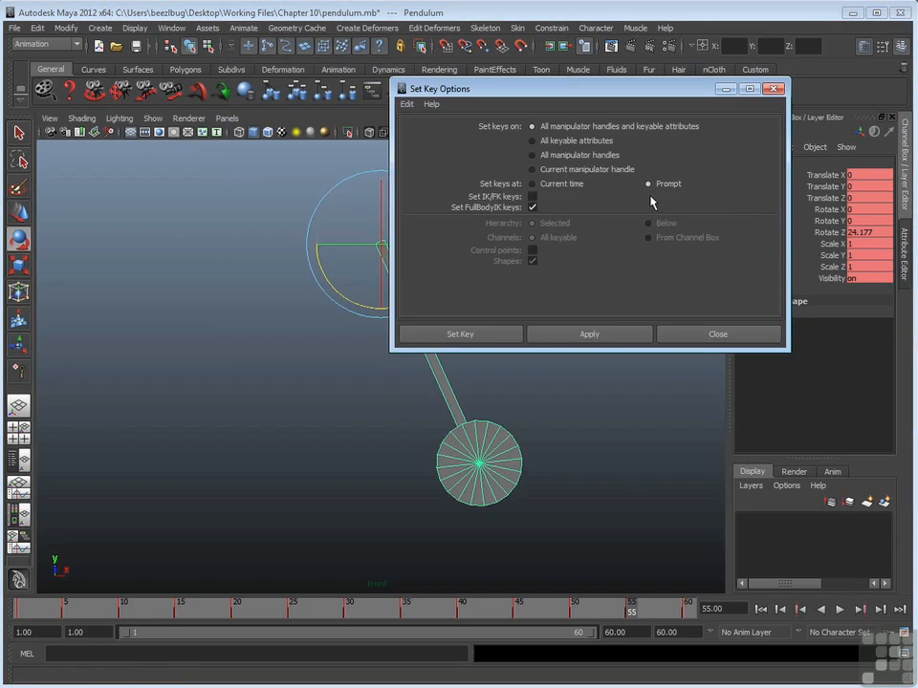
{"action": "left_click", "coordinate": [776, 88]}
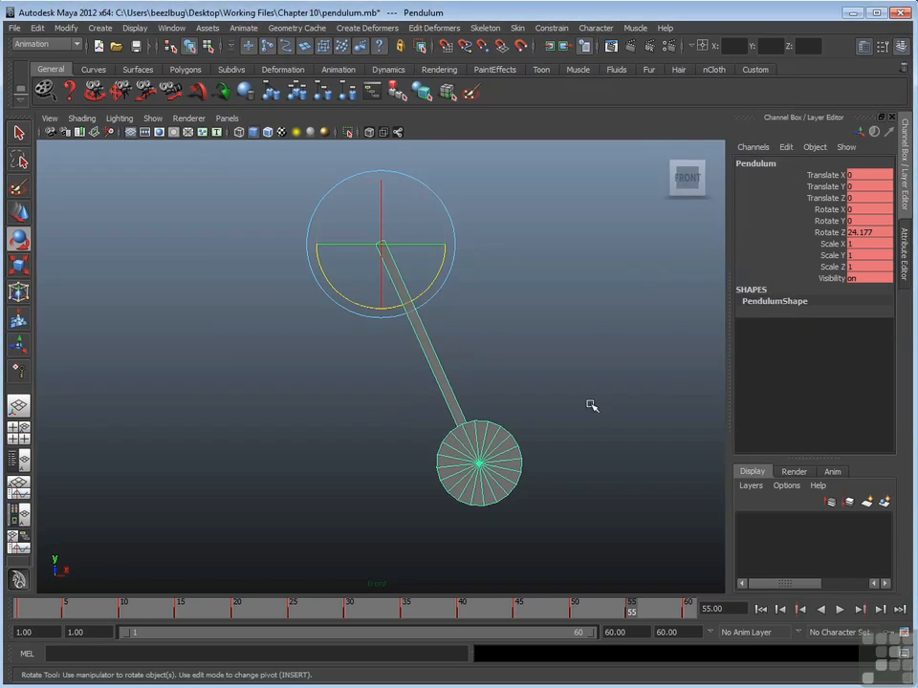